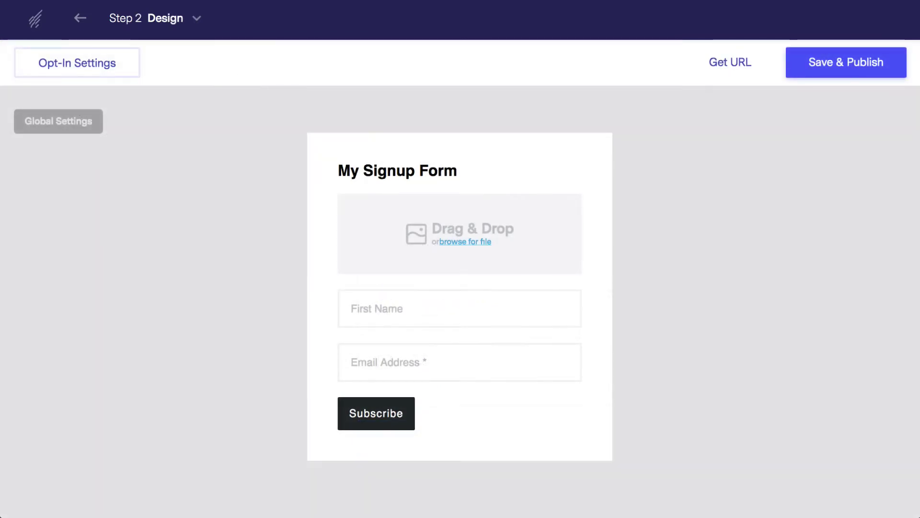
Step: Give the form a blue background and a white 5 px border, and enable reCAPTCHA
click(60, 122)
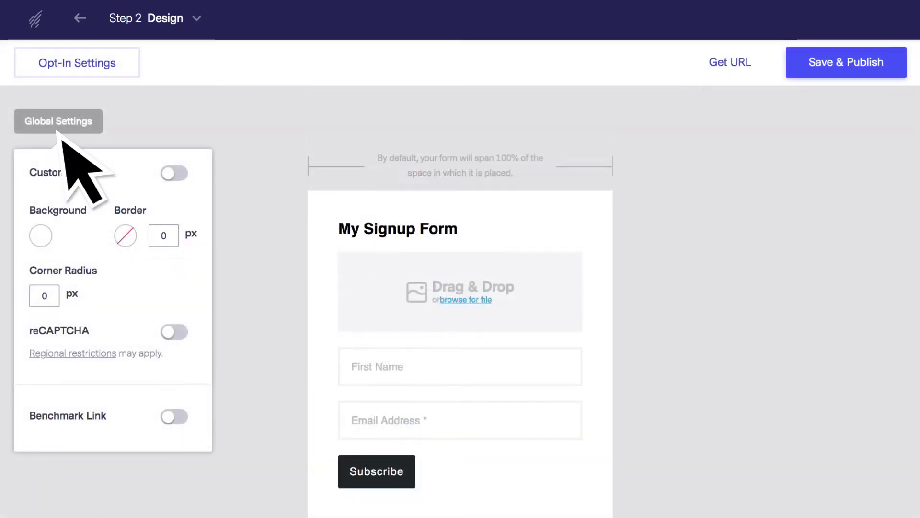
click(42, 238)
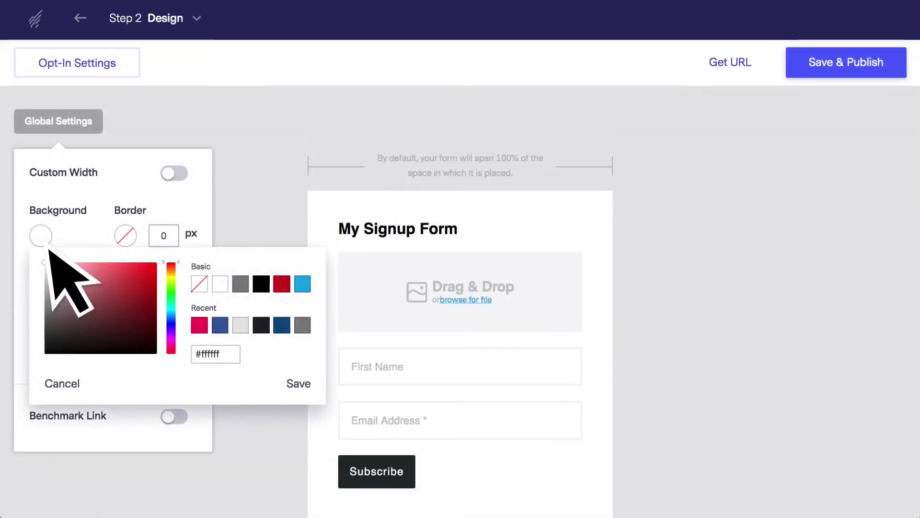
click(219, 325)
click(125, 235)
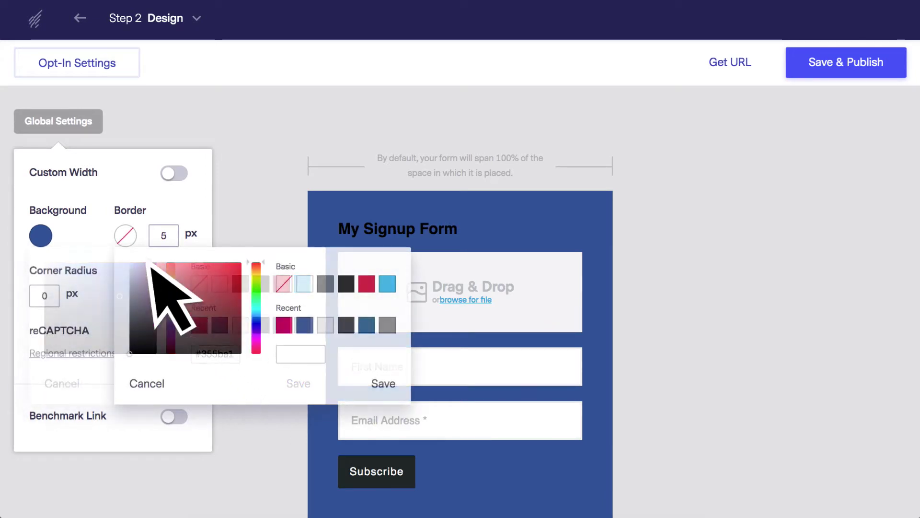
click(305, 285)
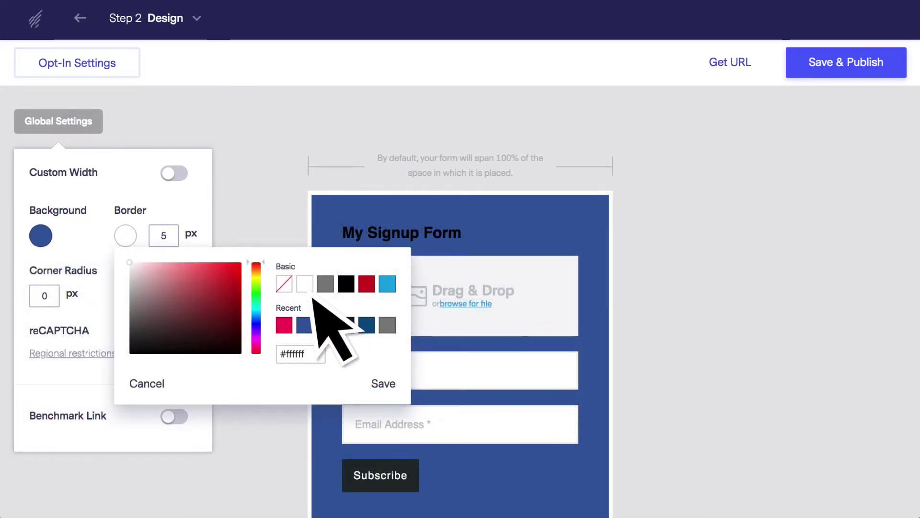
click(383, 384)
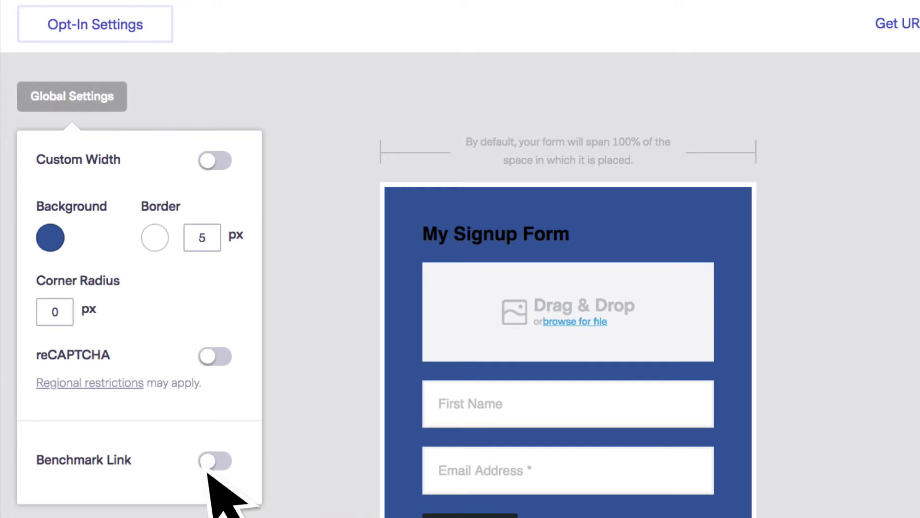
click(222, 358)
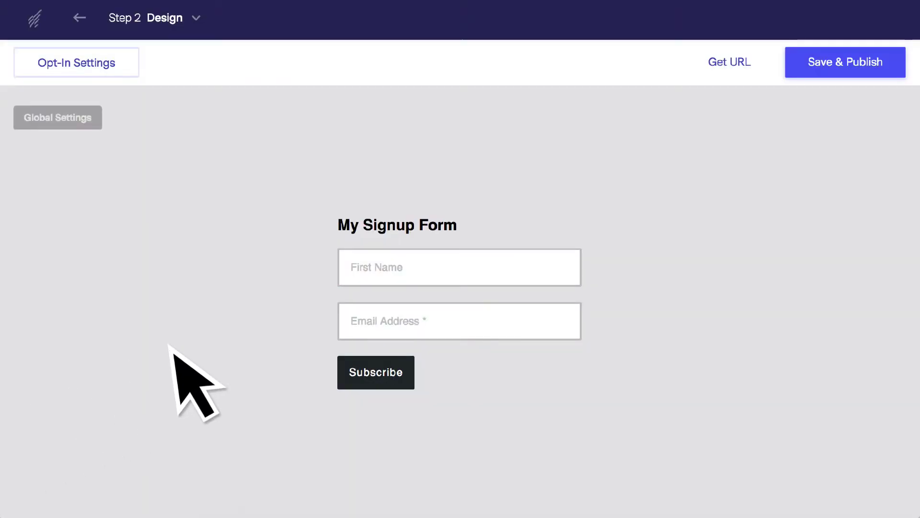
mouse_move(338, 346)
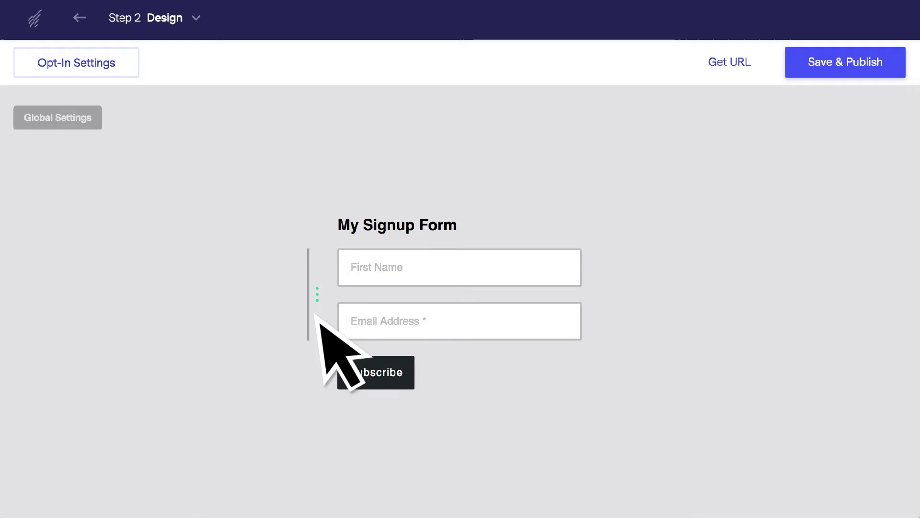
Step: Add the Privacy Policy acceptance checkbox to the form's input fields
click(323, 310)
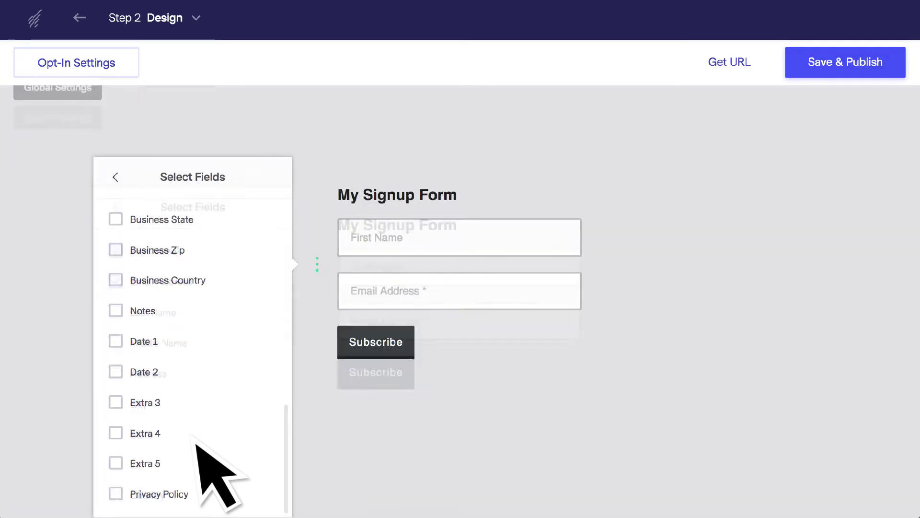
click(116, 491)
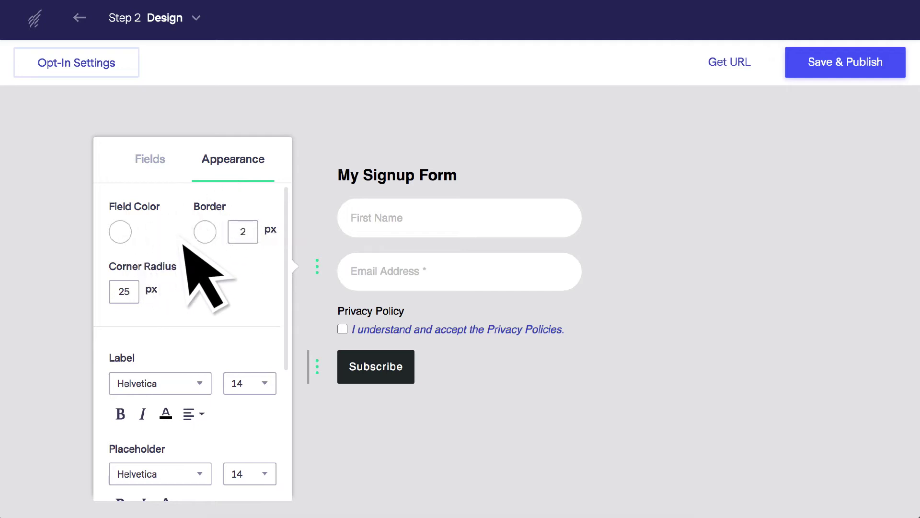
scroll(205, 260, down, 3)
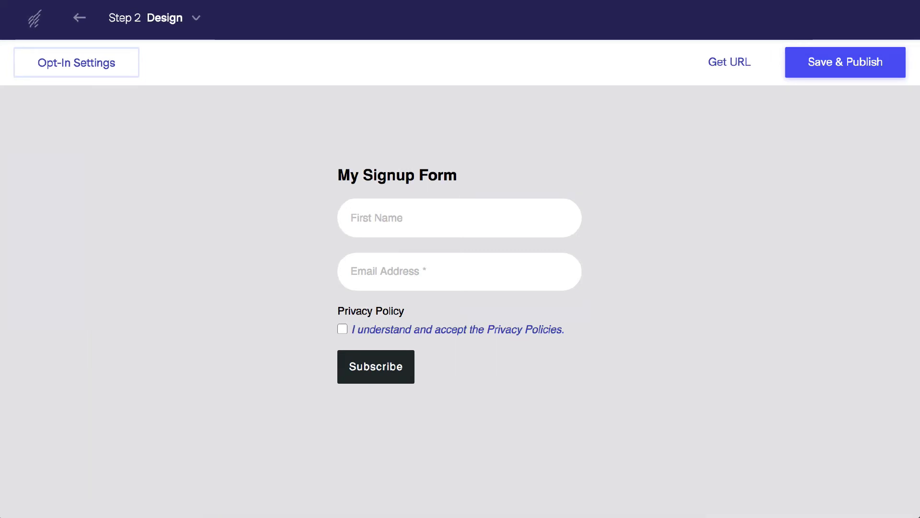
mouse_move(396, 176)
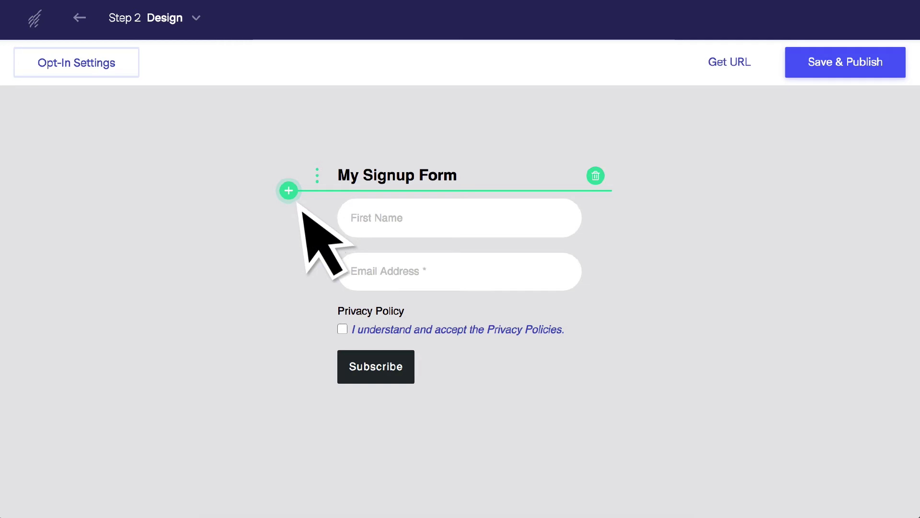
Step: Insert an image block with the Benchmark logo from the Image Gallery, plus a text block below it
click(290, 192)
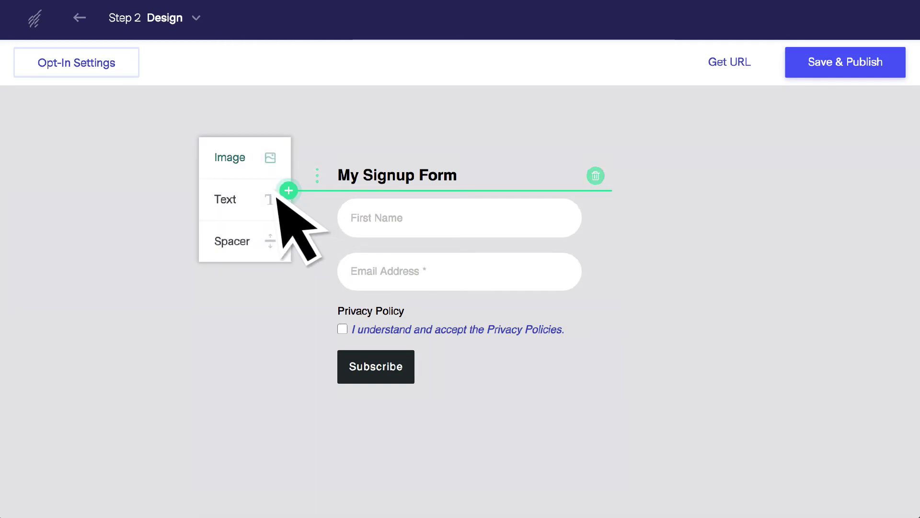
click(242, 176)
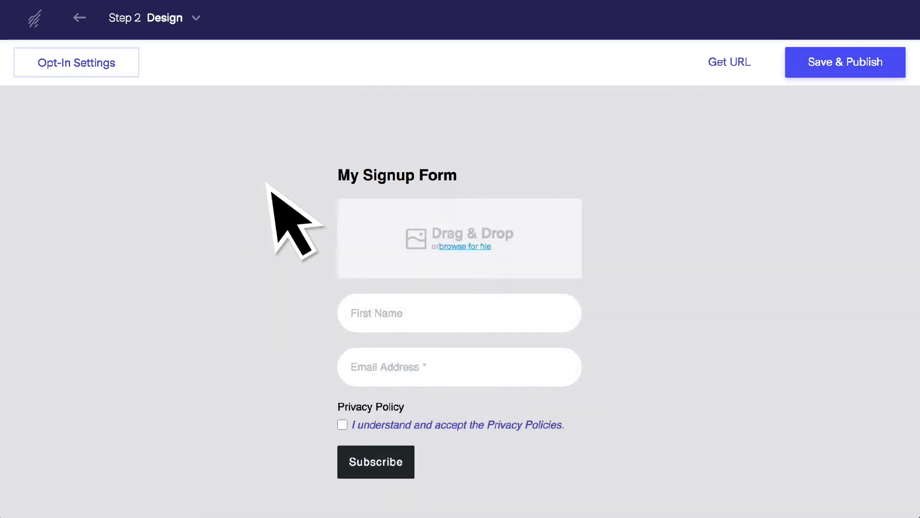
click(471, 265)
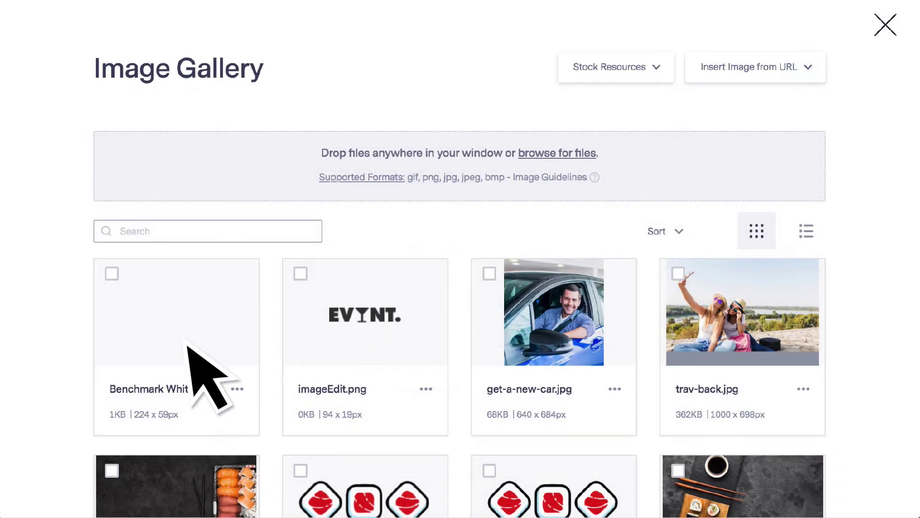
click(178, 323)
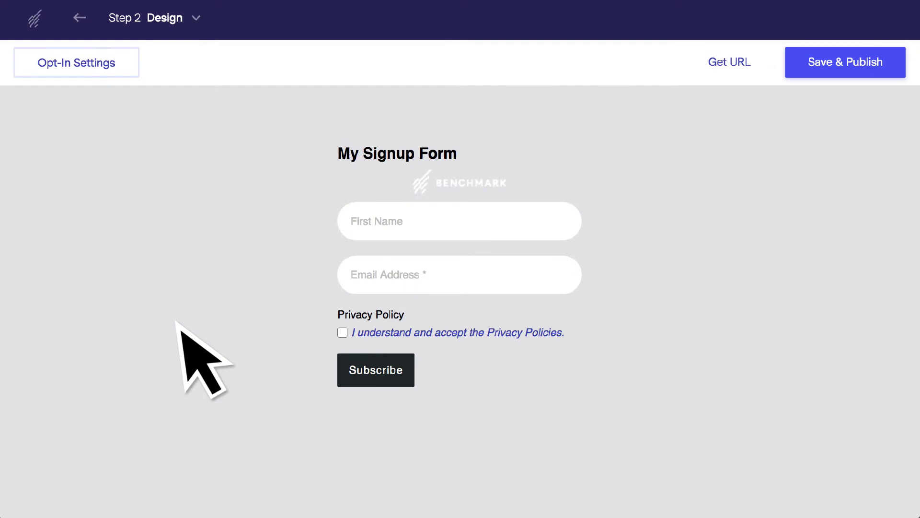
click(241, 208)
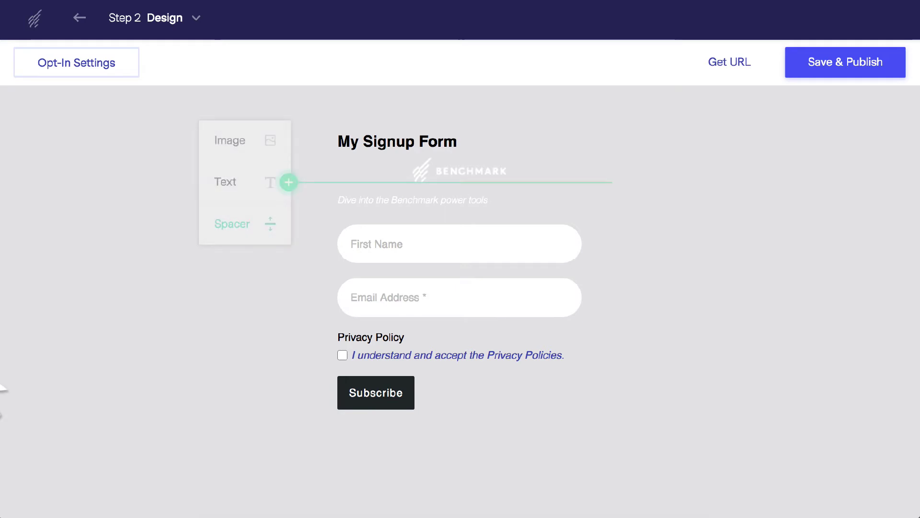
Step: Insert a spacer block below the Benchmark logo
click(255, 241)
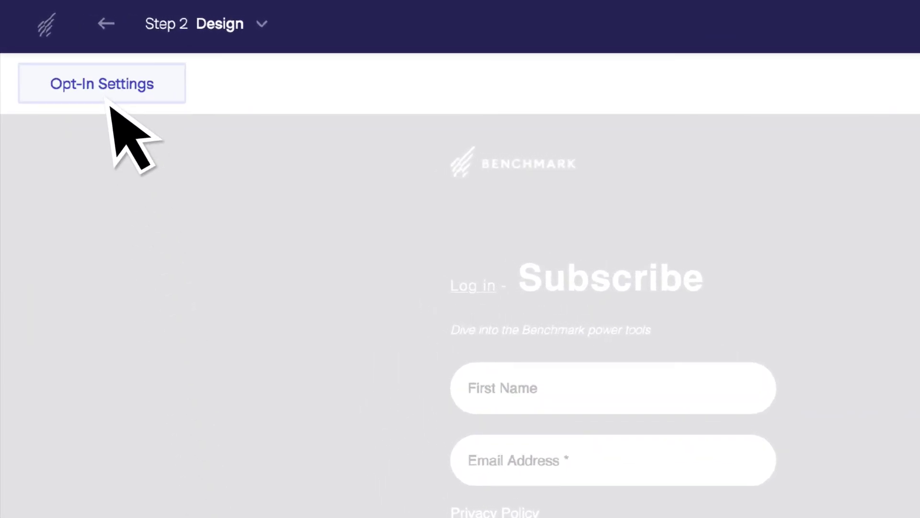
Step: Review the form's opt-in settings, keeping double opt-in and the standard thank-you page
click(111, 104)
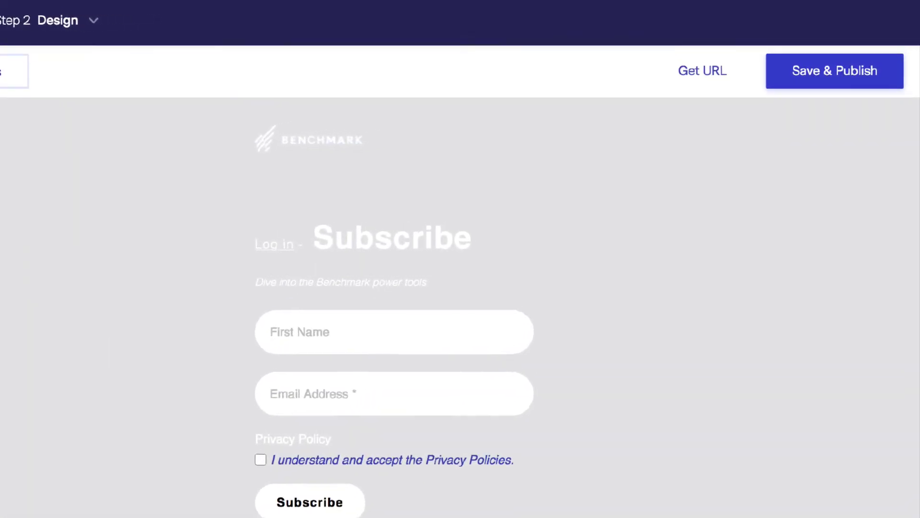
Step: Save the form and confirm publishing the changes to the site
click(832, 101)
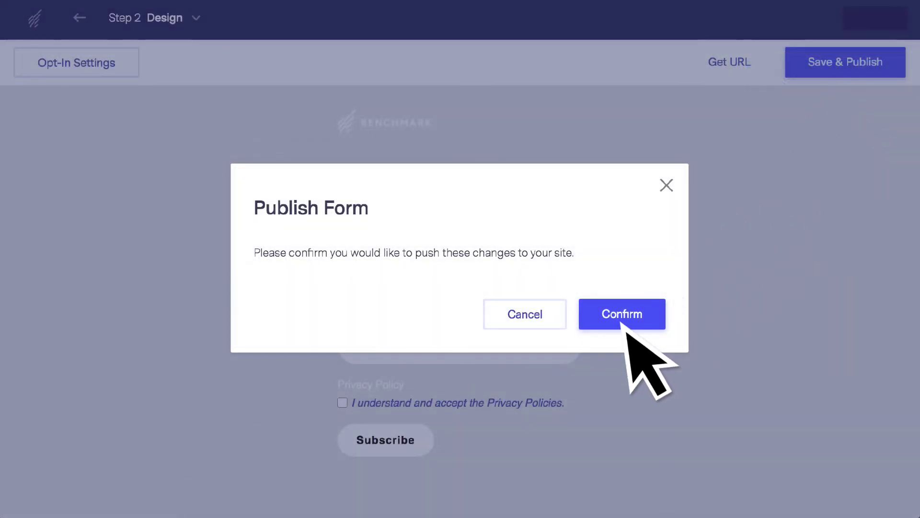
click(625, 325)
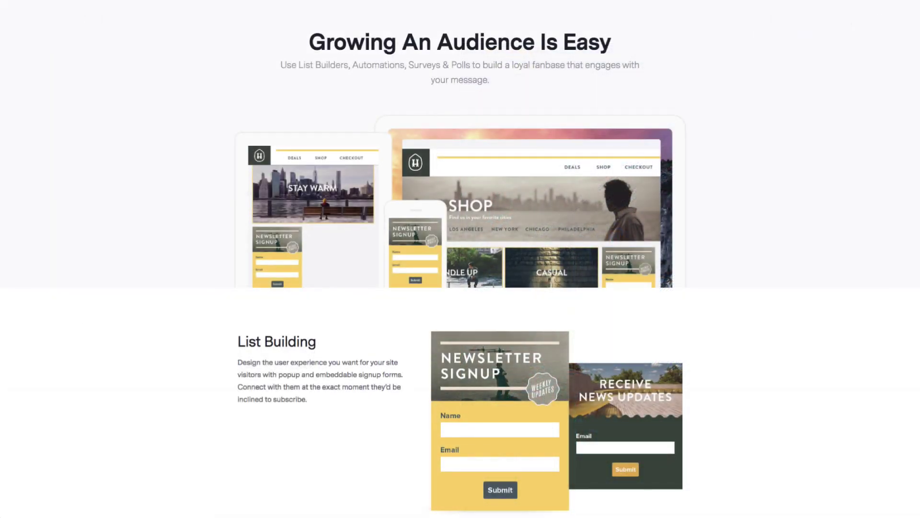
scroll(460, 259, down, 5)
scroll(460, 259, down, 5)
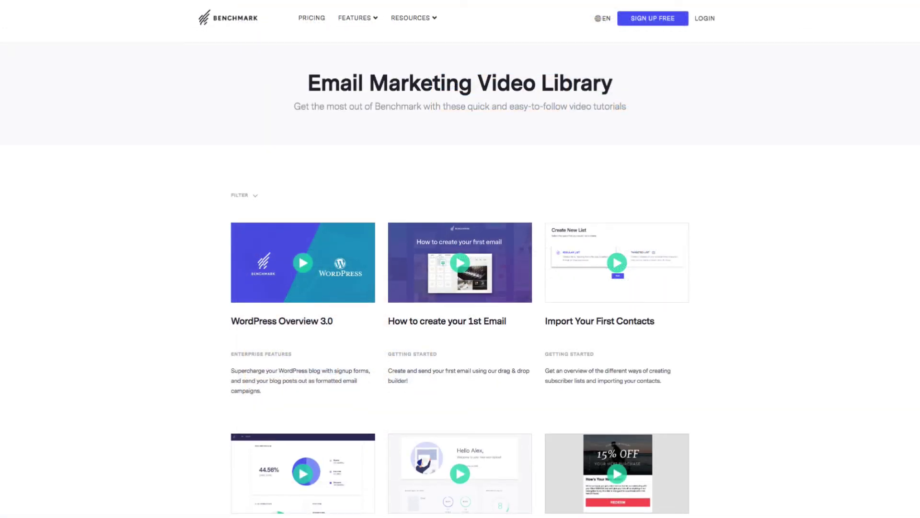
scroll(460, 260, down, 3)
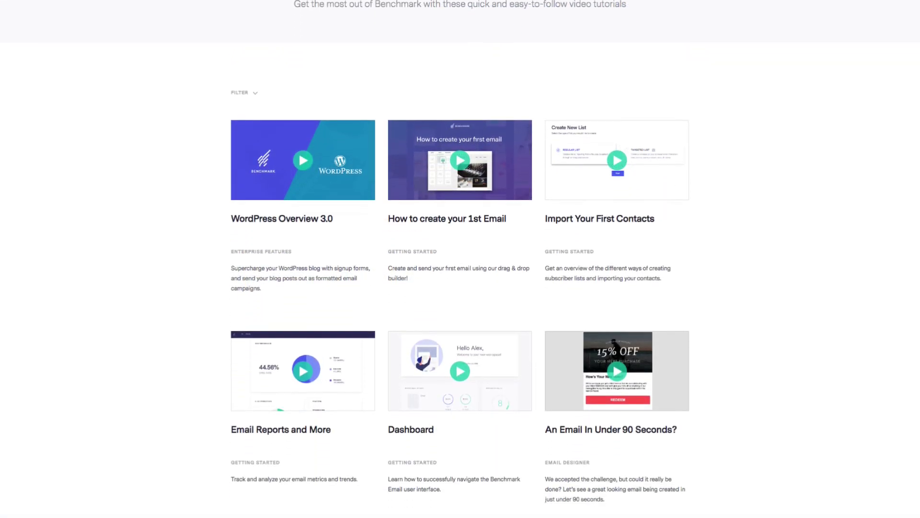
scroll(460, 259, down, 3)
scroll(460, 258, down, 3)
scroll(460, 259, down, 3)
scroll(461, 259, down, 3)
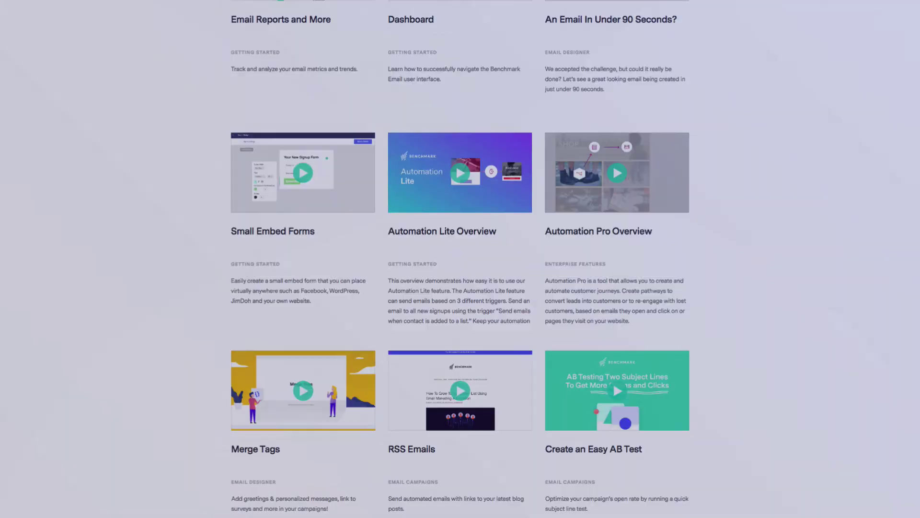